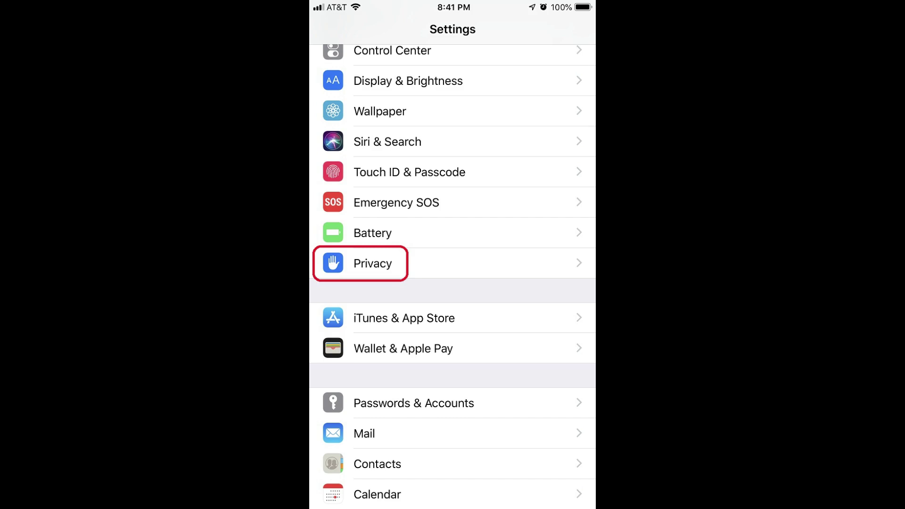
# Step: Open the Privacy section of iOS Settings
pyautogui.click(453, 263)
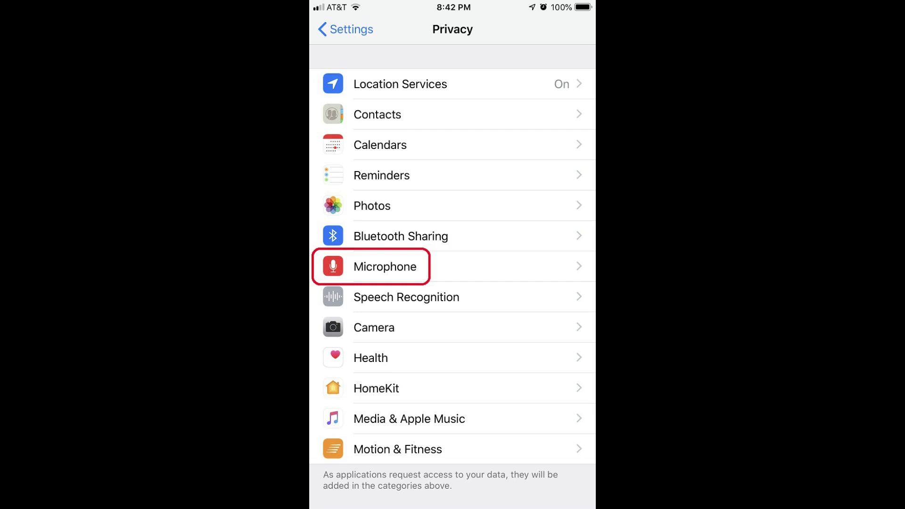
# Step: Open the Microphone list under iOS Privacy to see which apps have access
pyautogui.click(453, 267)
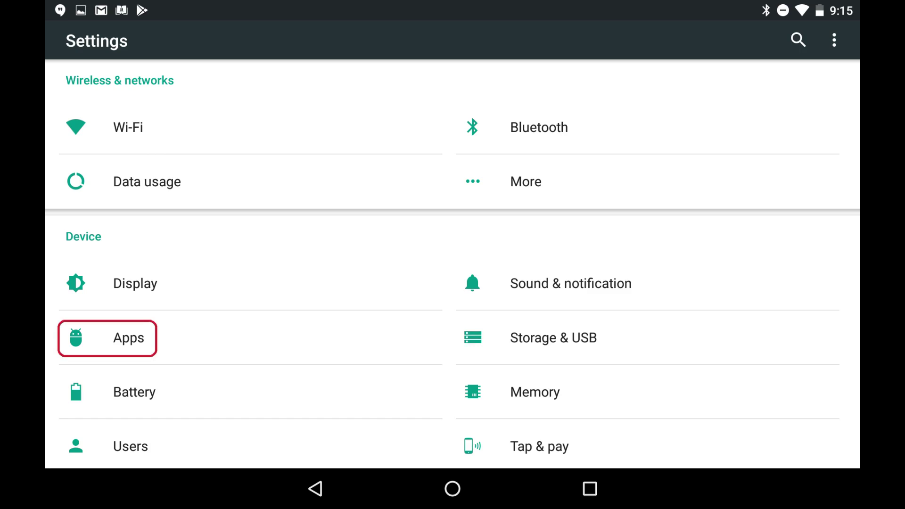
# Step: Open the list of installed apps in Android Settings
pyautogui.click(107, 338)
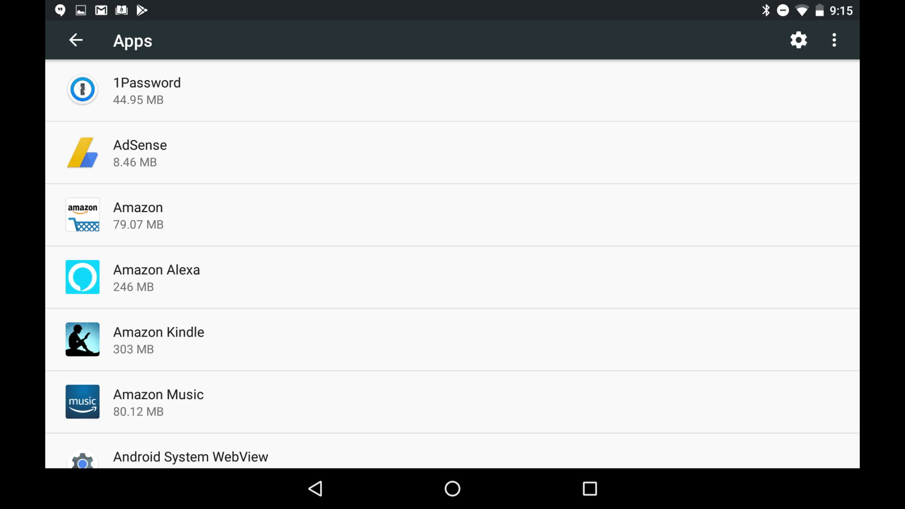
pyautogui.scroll(-10, 453, 283)
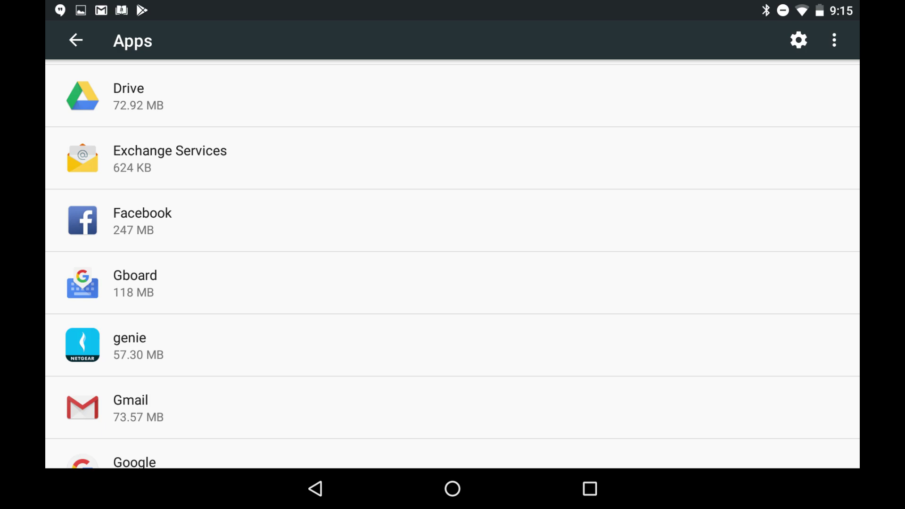
# Step: Switch off the Microphone permission on Facebook's App info permissions page
pyautogui.click(230, 221)
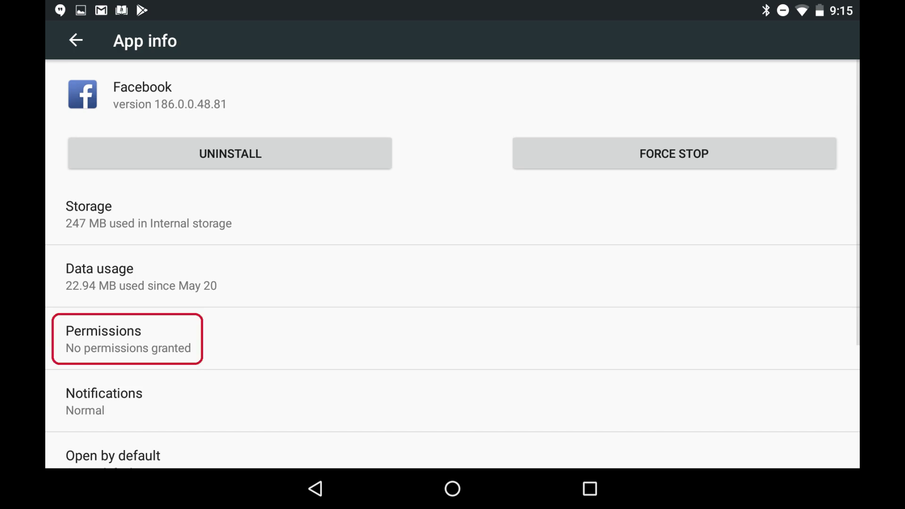
pyautogui.click(128, 338)
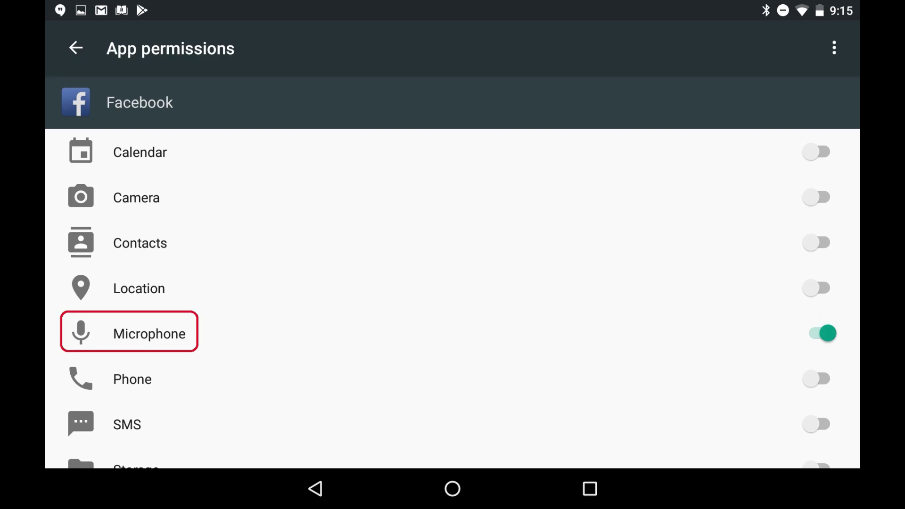
pyautogui.click(821, 333)
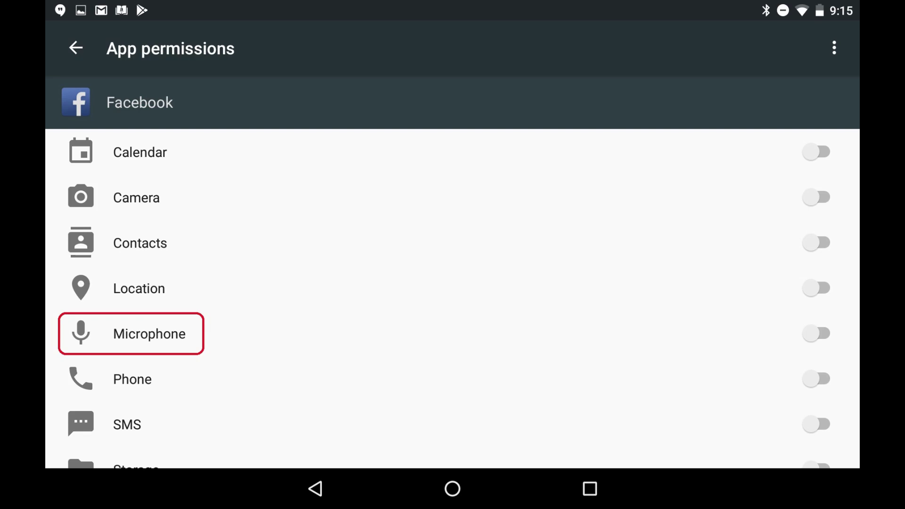